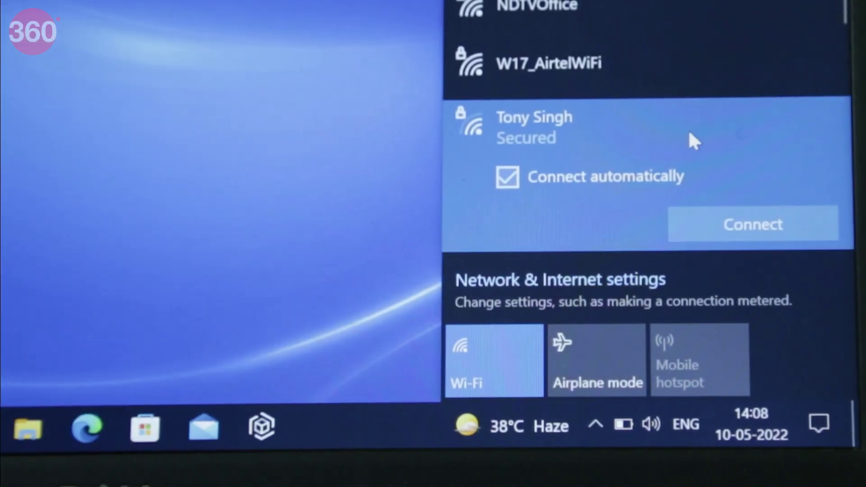
Start connecting to the selected secured network from the Wi-Fi flyout.
left_click(768, 212)
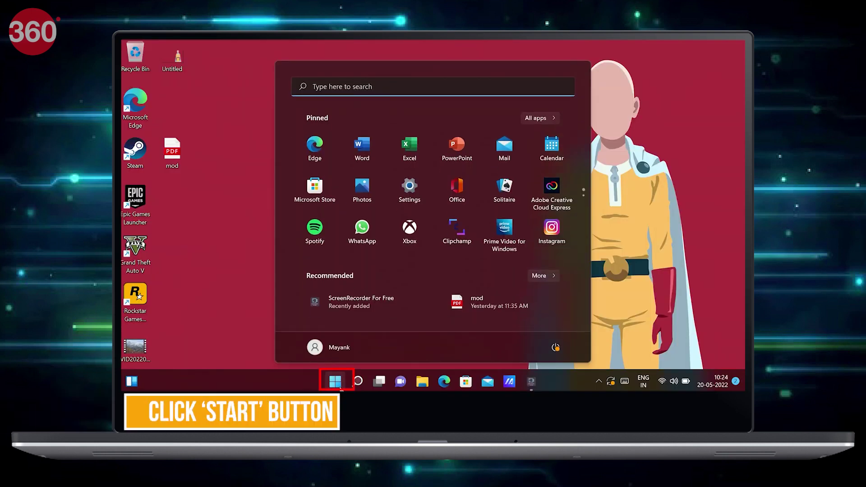
Go from Settings' Network & internet > Advanced network settings to More network adapter options.
left_click(414, 185)
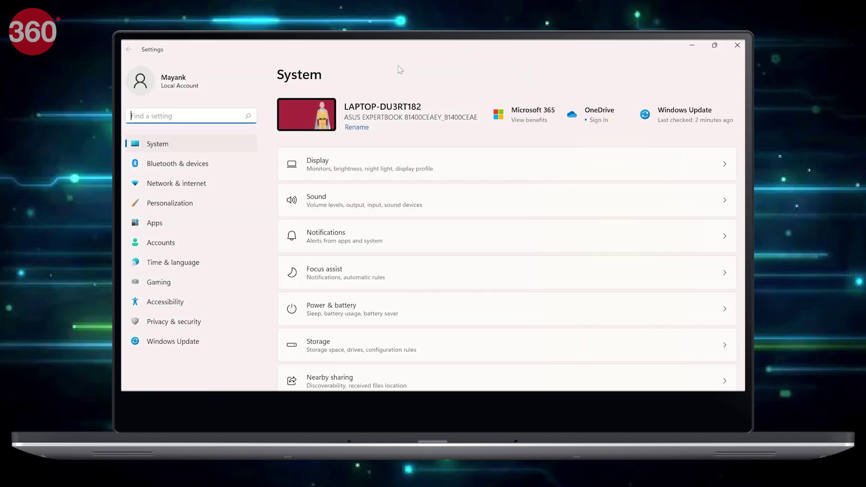
left_click(192, 184)
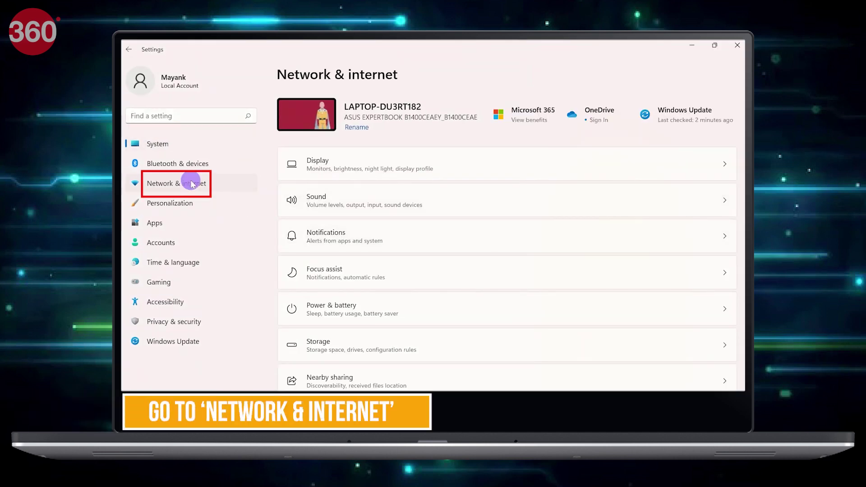
scroll(426, 232, "down", 2)
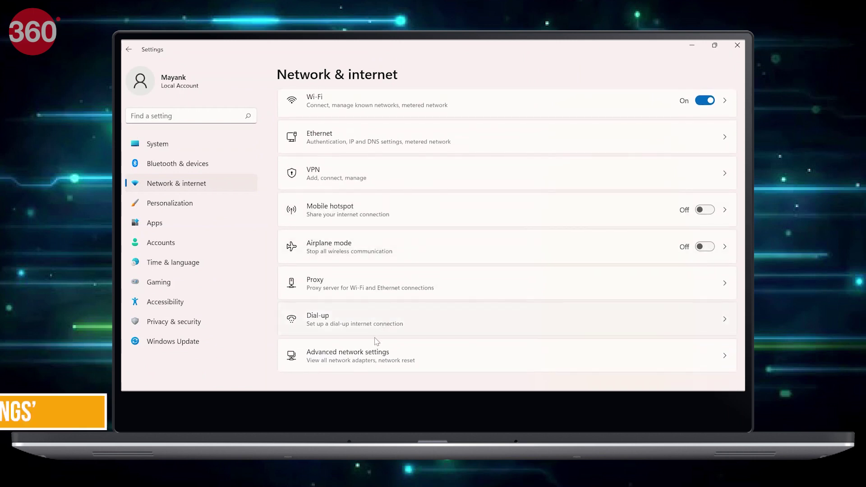
left_click(374, 357)
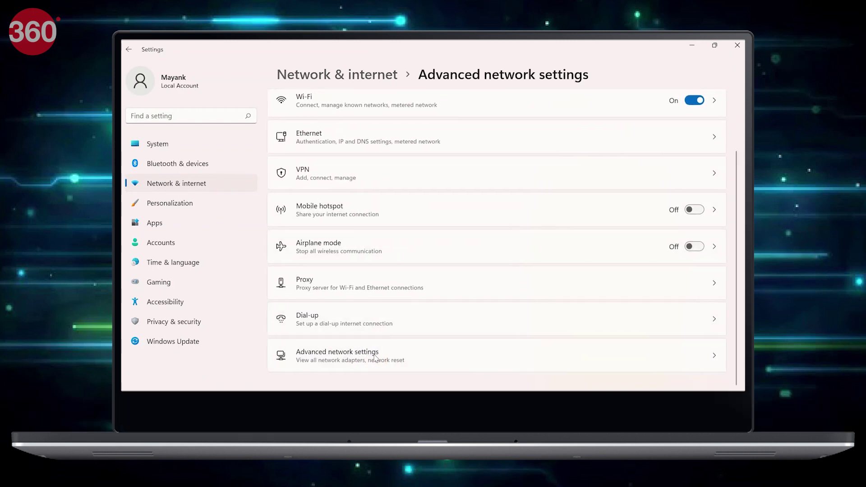
scroll(375, 357, "down", 2)
scroll(376, 358, "down", 2)
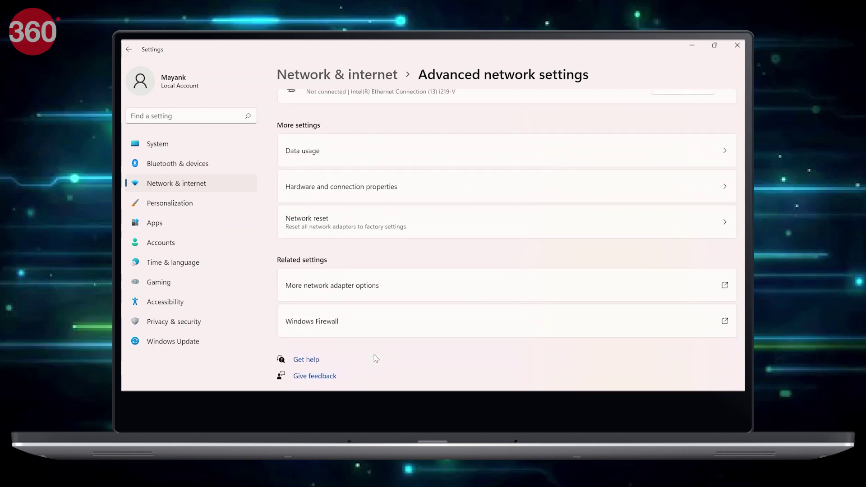
left_click(382, 285)
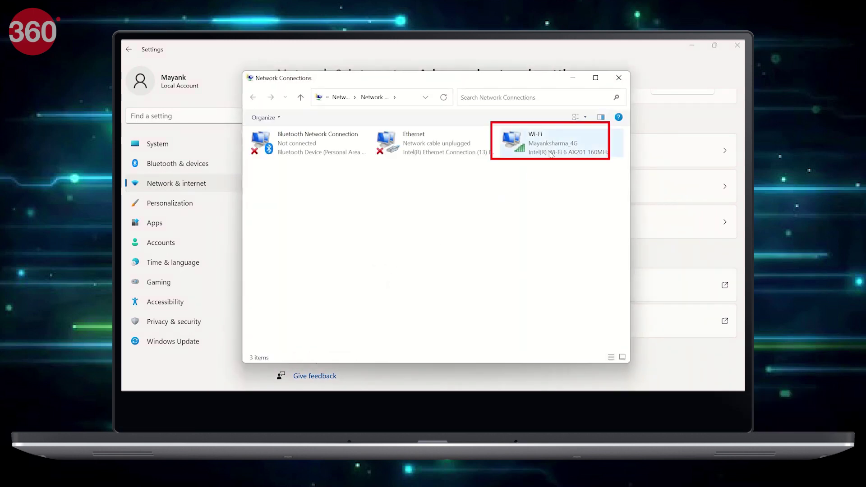
On the Wi-Fi adapter's Wireless Properties Security tab, tick Show characters to reveal the key.
right_click(551, 155)
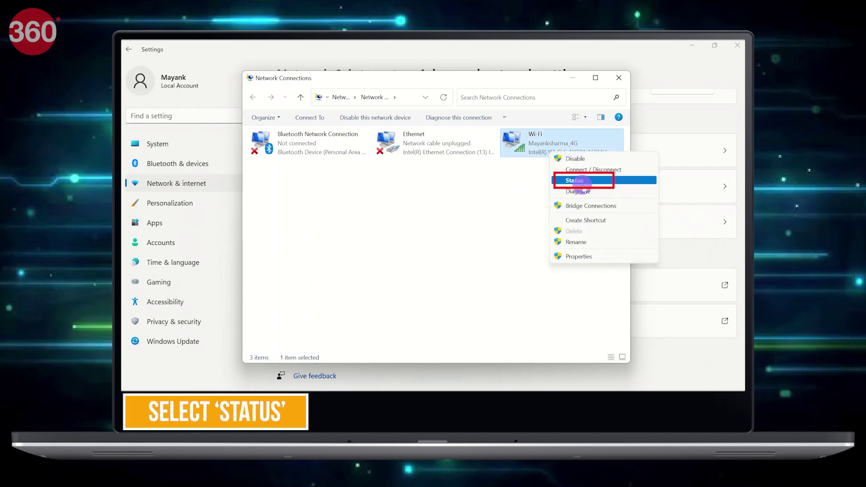
left_click(582, 183)
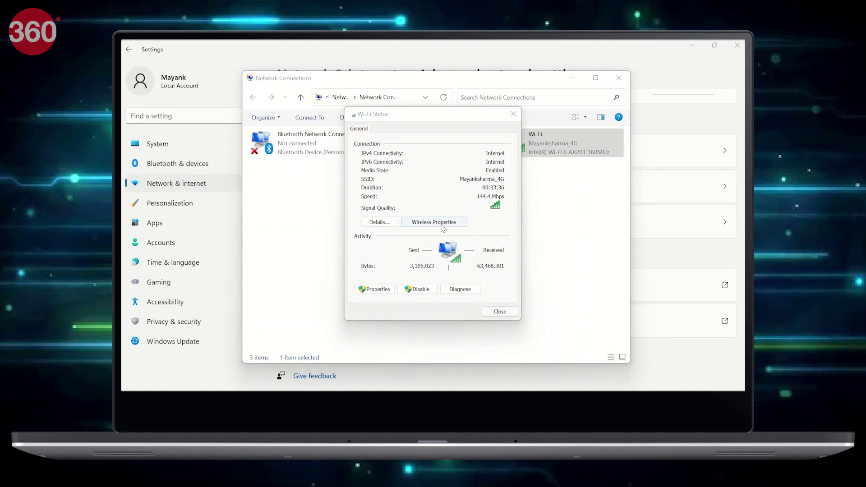
left_click(442, 226)
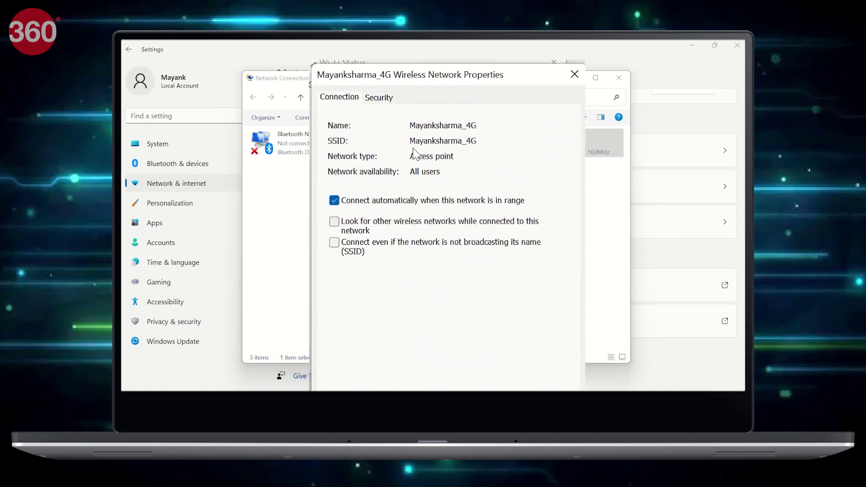
left_click(387, 96)
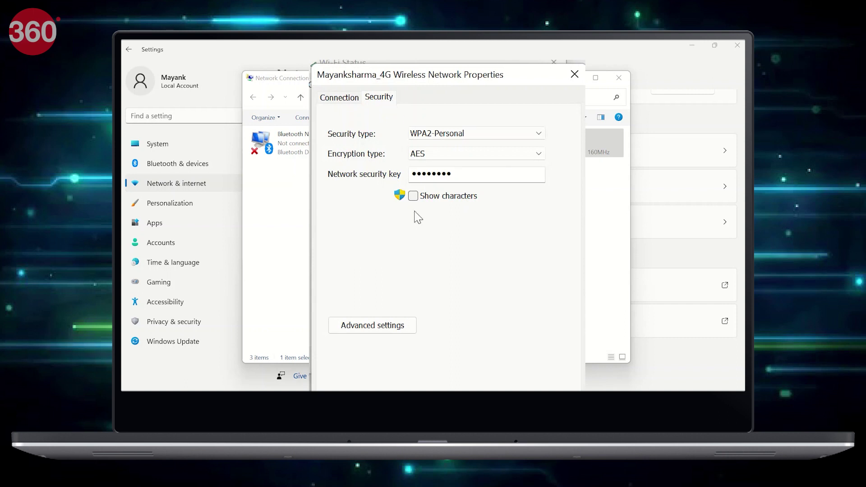
left_click(413, 196)
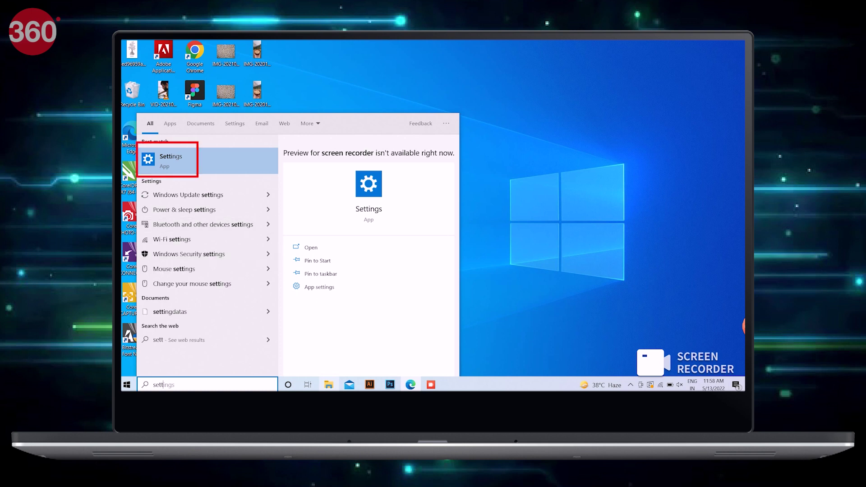
Launch Settings and reach the Wi-Fi connection's Wireless Properties through Network and Sharing Center.
key("Return")
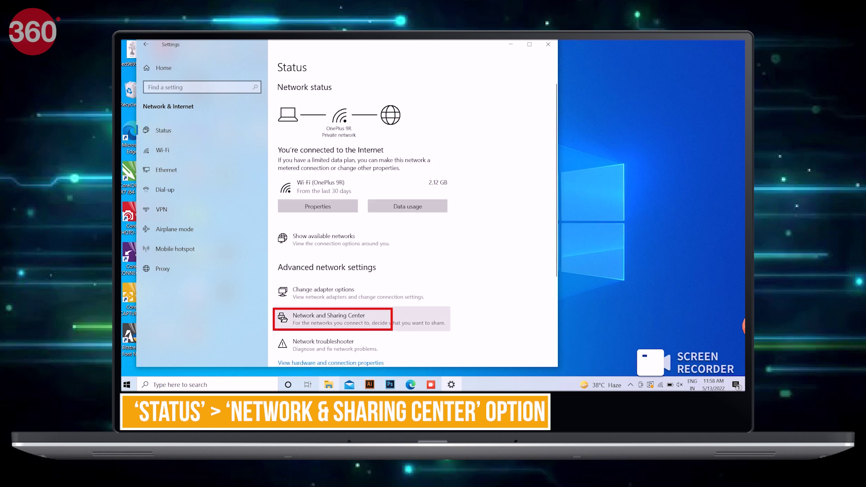
left_click(329, 319)
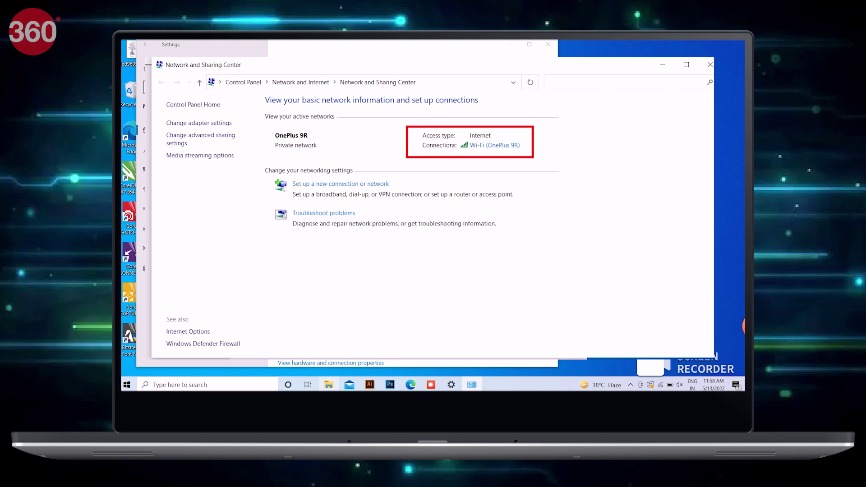
left_click(495, 145)
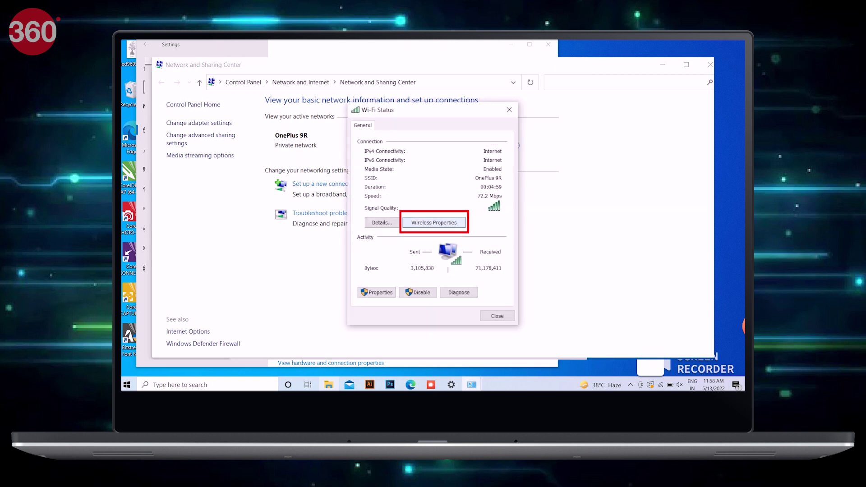
left_click(434, 223)
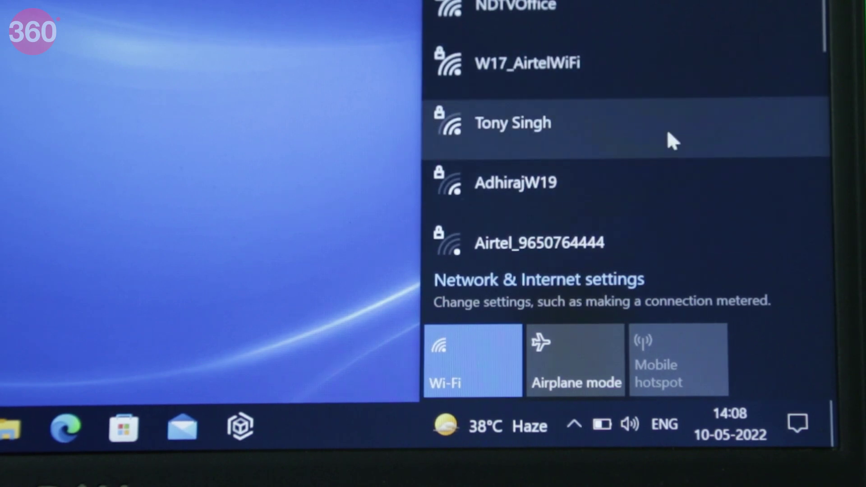
Expand a secured network in the Wi-Fi flyout so its Connect button shows.
left_click(668, 132)
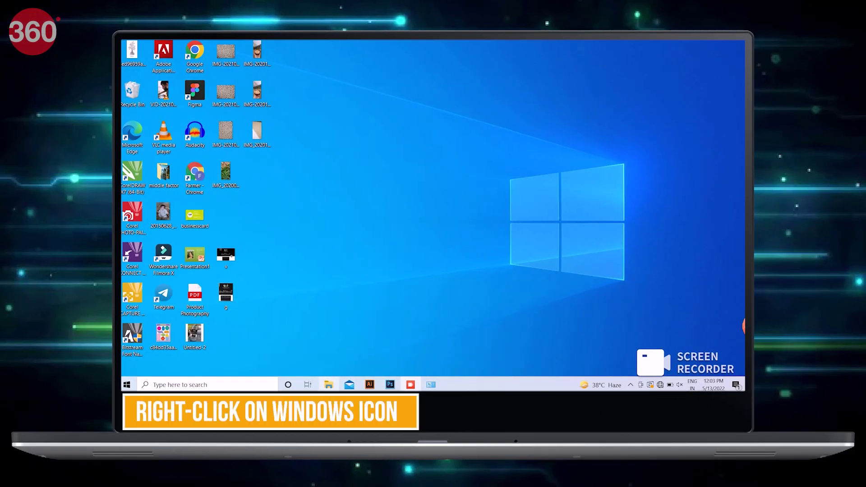
Open PowerShell as administrator and enter netsh wlan show profile to list saved Wi-Fi profiles.
right_click(127, 385)
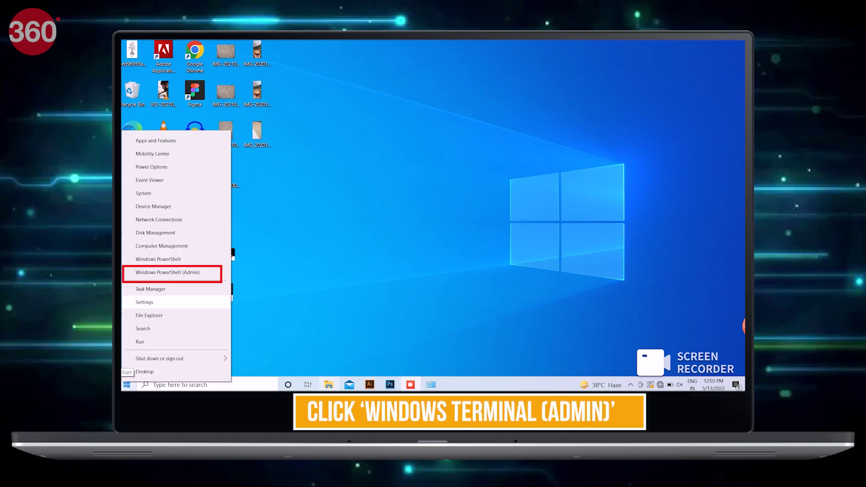
key("Escape")
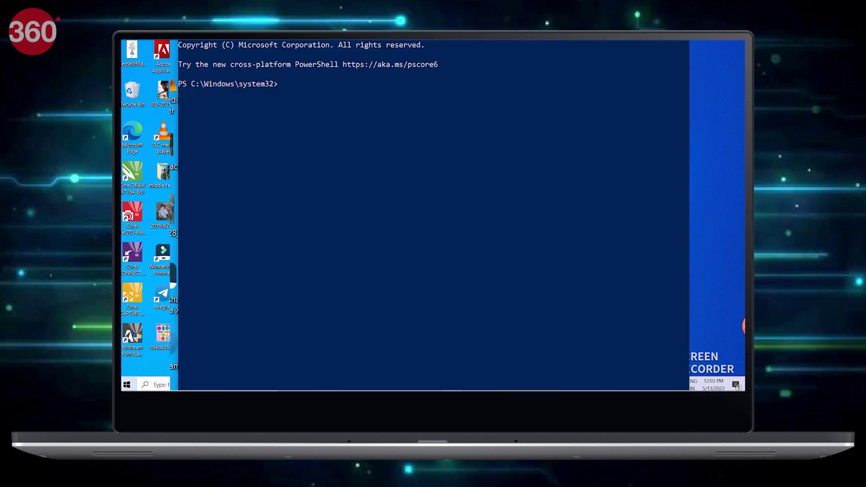
type("ne")
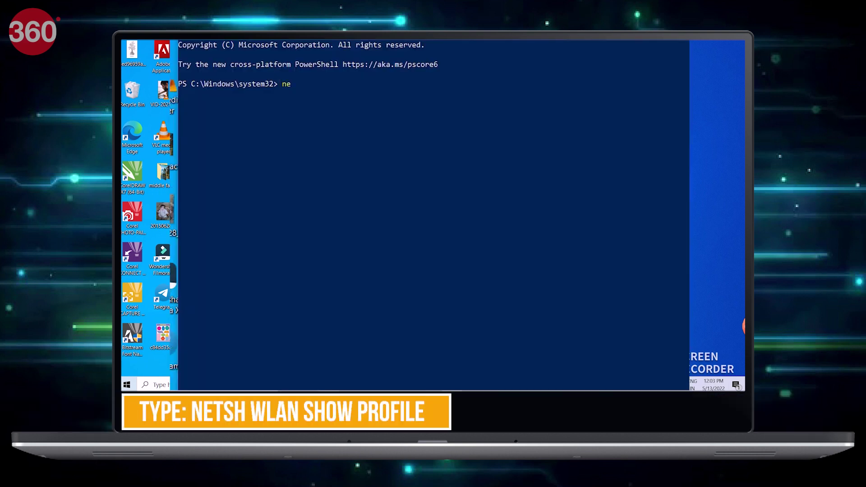
type("tsh wlan sh")
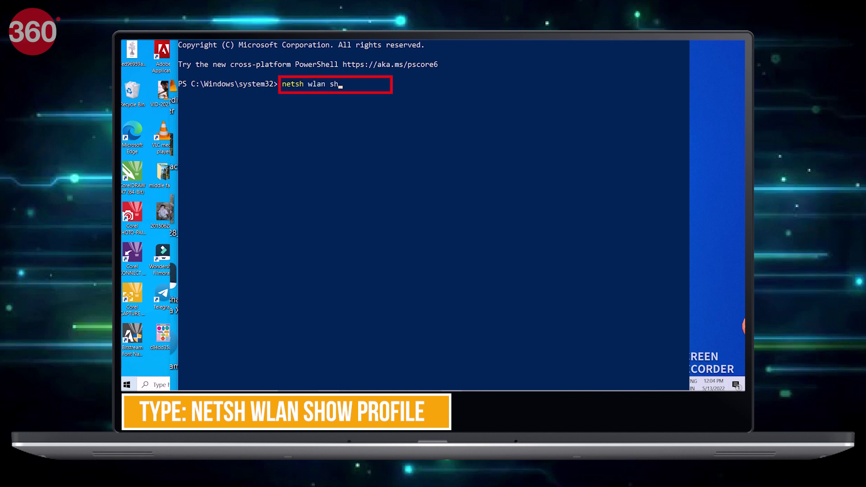
type("ow profile")
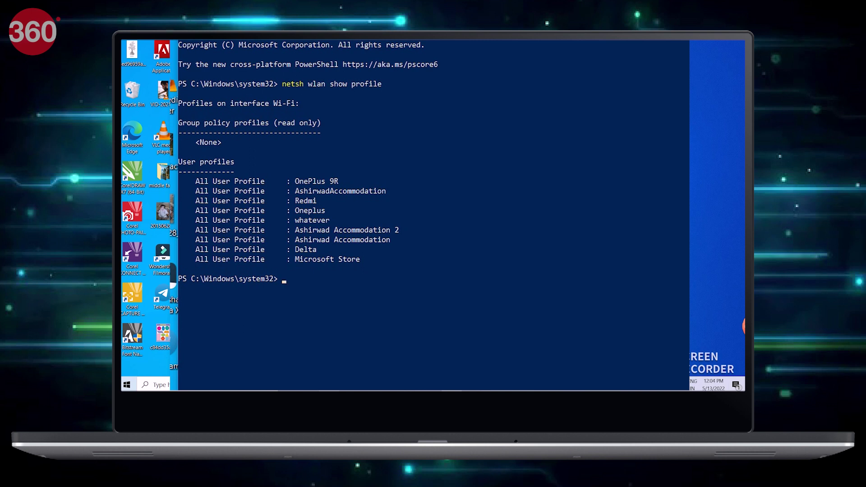
Run netsh wlan show profile "Oneplus" key = clear, then launch Command Prompt via Start search.
type("netsh")
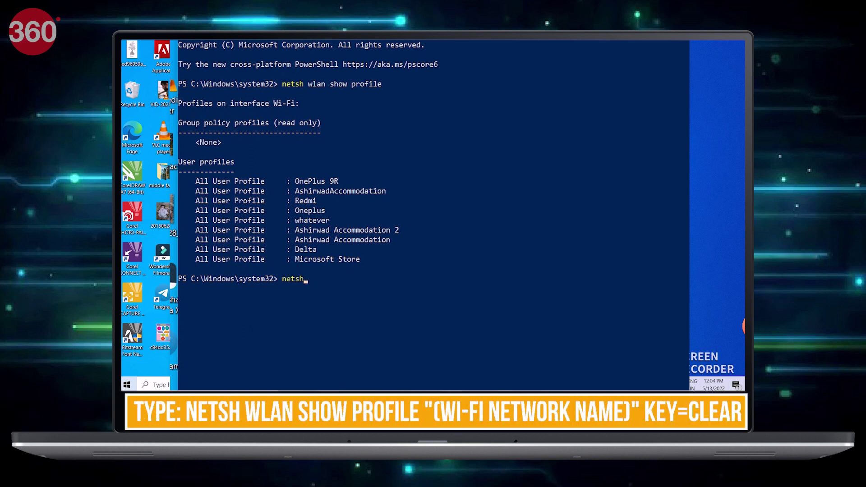
type(" wlan show profile \"Oneplus\" key = c")
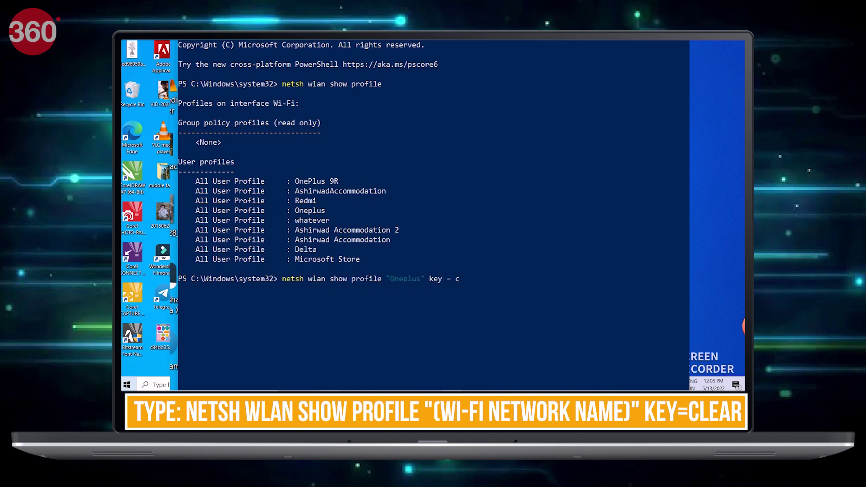
type("lear")
key("Return")
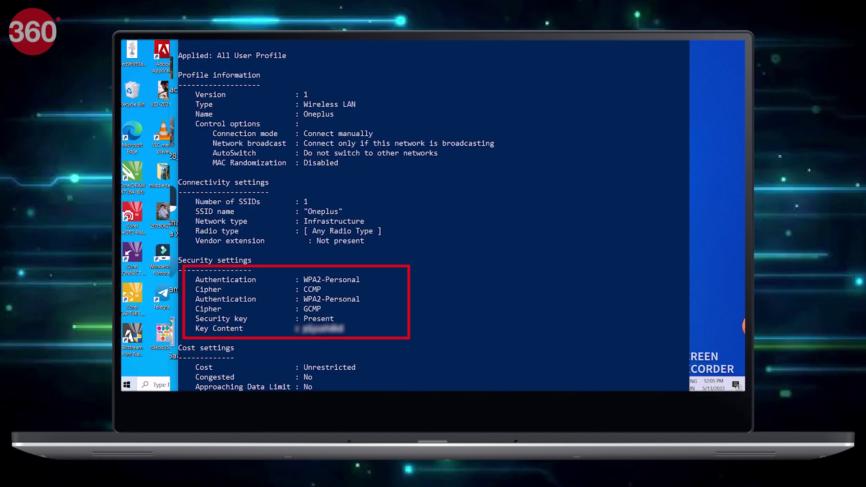
key("super")
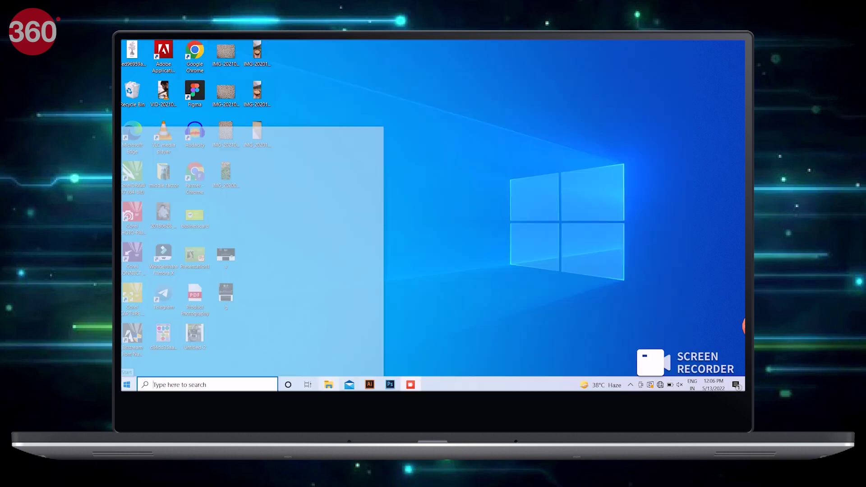
type("comm")
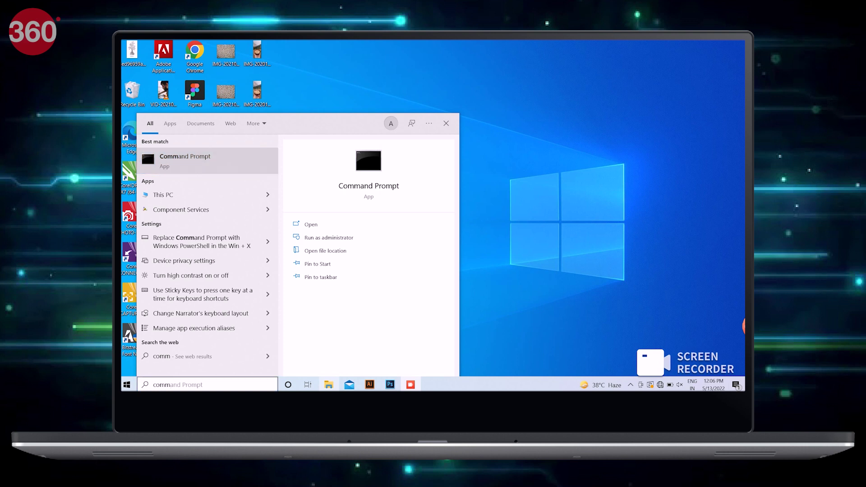
key("Return")
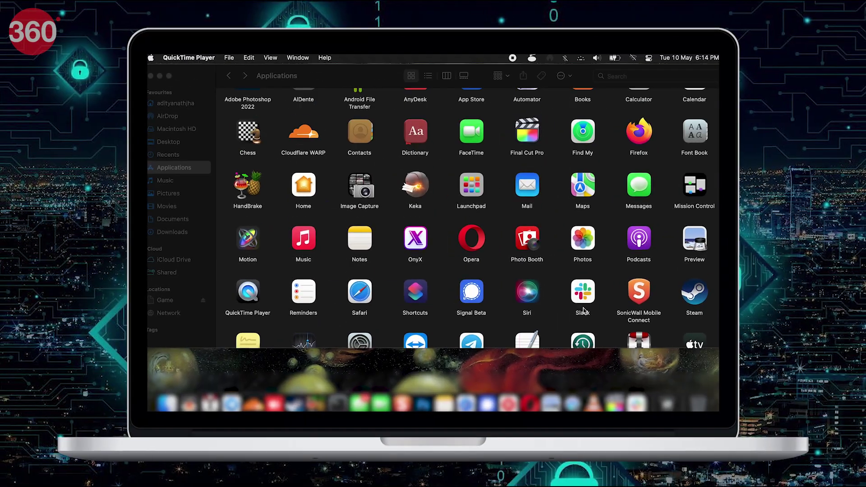
Launch Keychain Access from Applications > Utilities and open the BTC free wifi_2nd password entry.
scroll(584, 311, "down", 5)
double_click(248, 314)
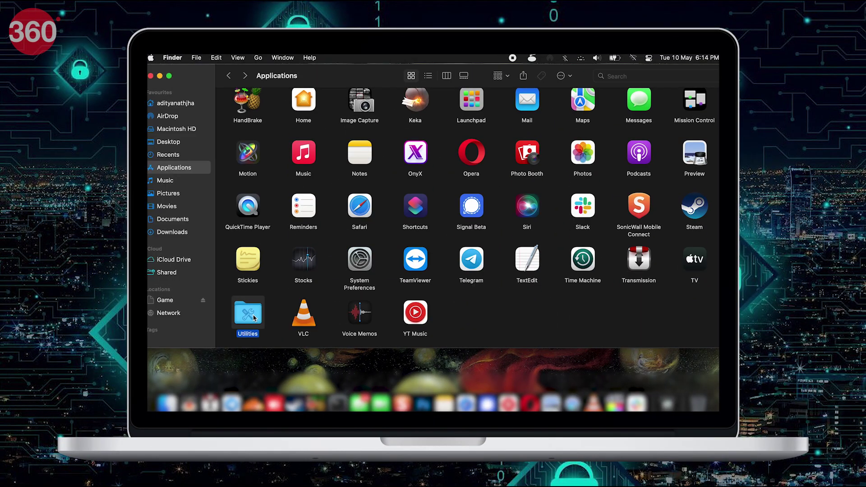
left_click(176, 166)
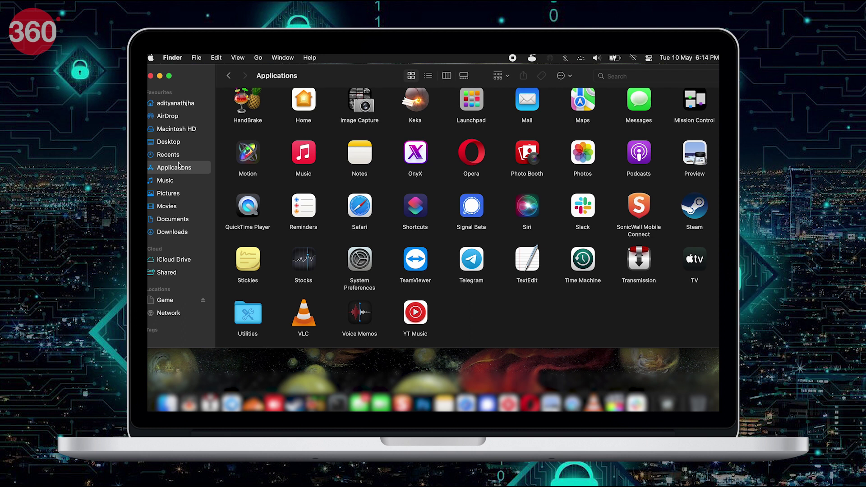
double_click(261, 300)
double_click(264, 188)
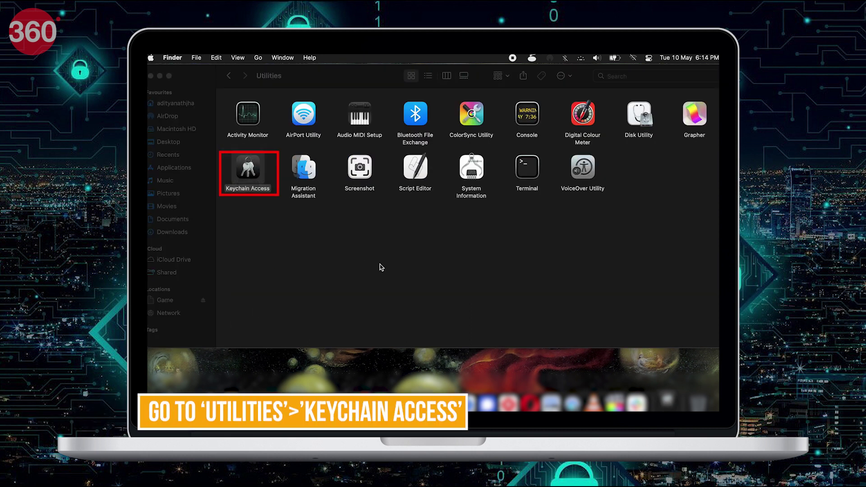
left_click(356, 119)
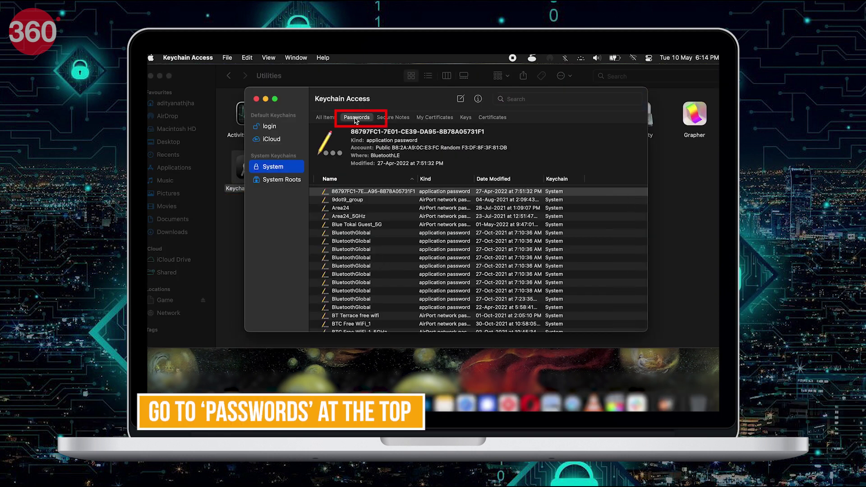
scroll(364, 287, "down", 5)
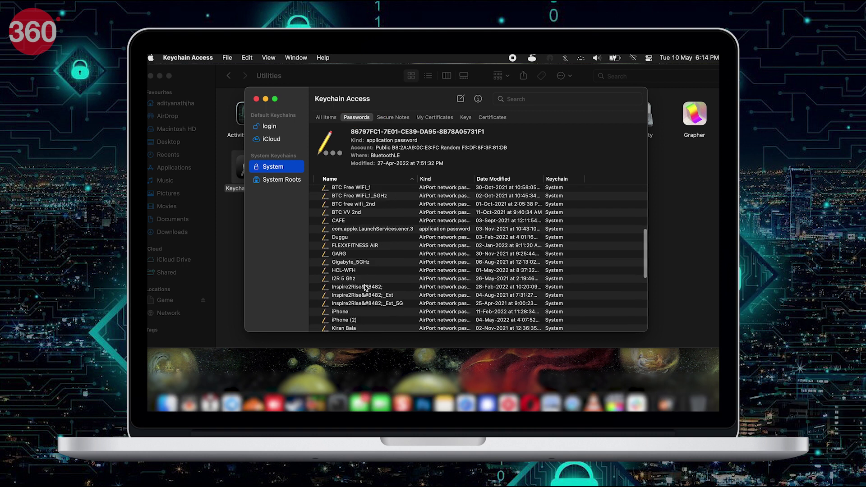
double_click(362, 205)
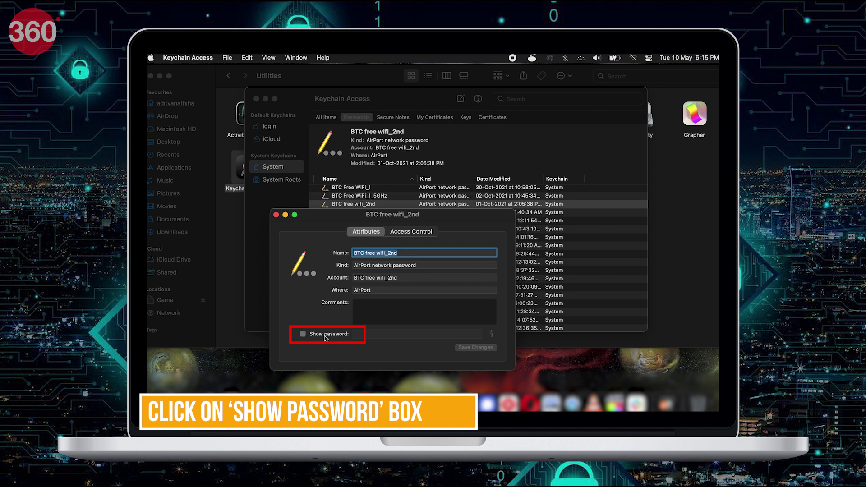
Tick Show password and authorize with the keychain and administrator passwords.
left_click(325, 336)
type("••")
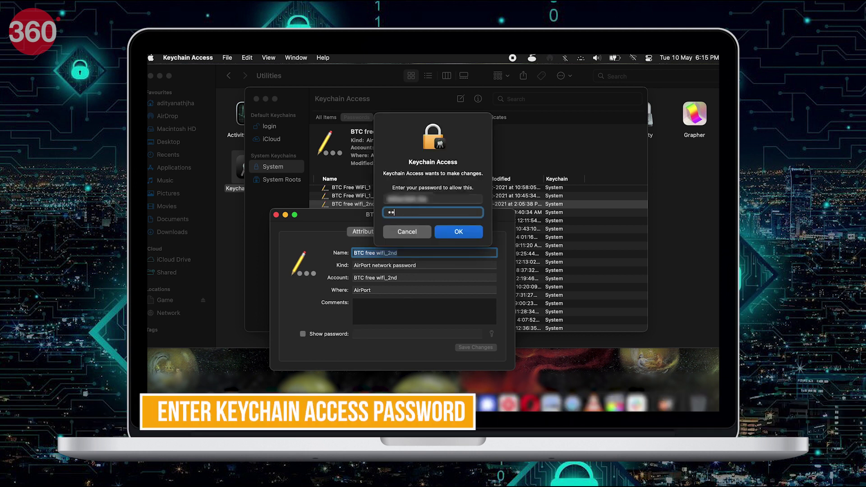
type("••••••••••")
key("Return")
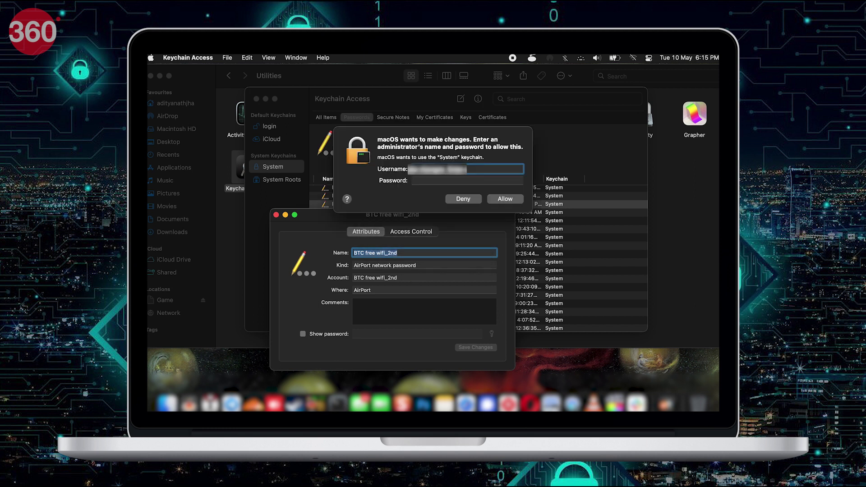
left_click(464, 181)
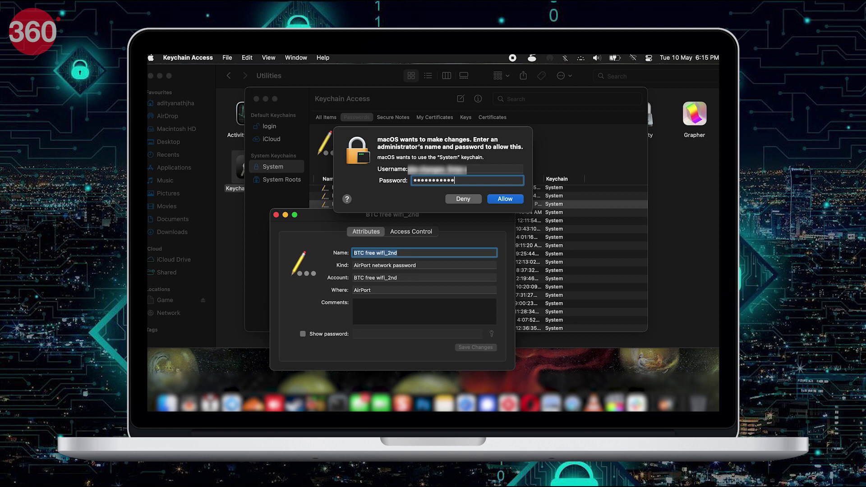
key("Return")
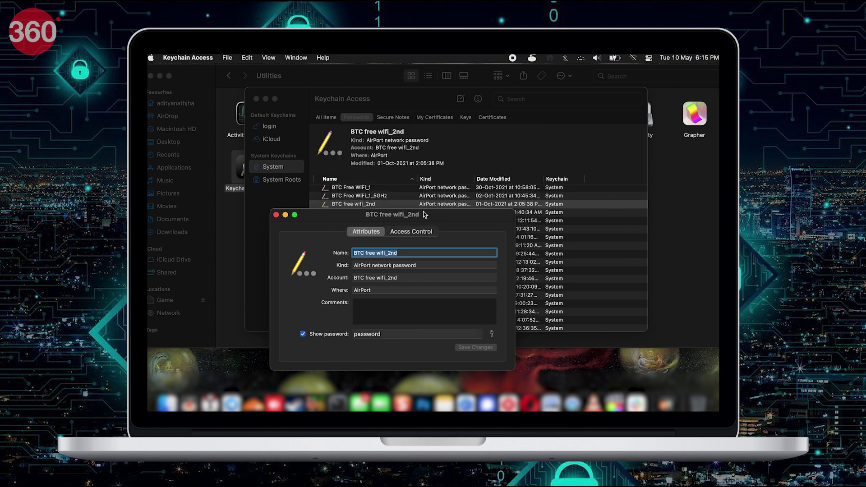